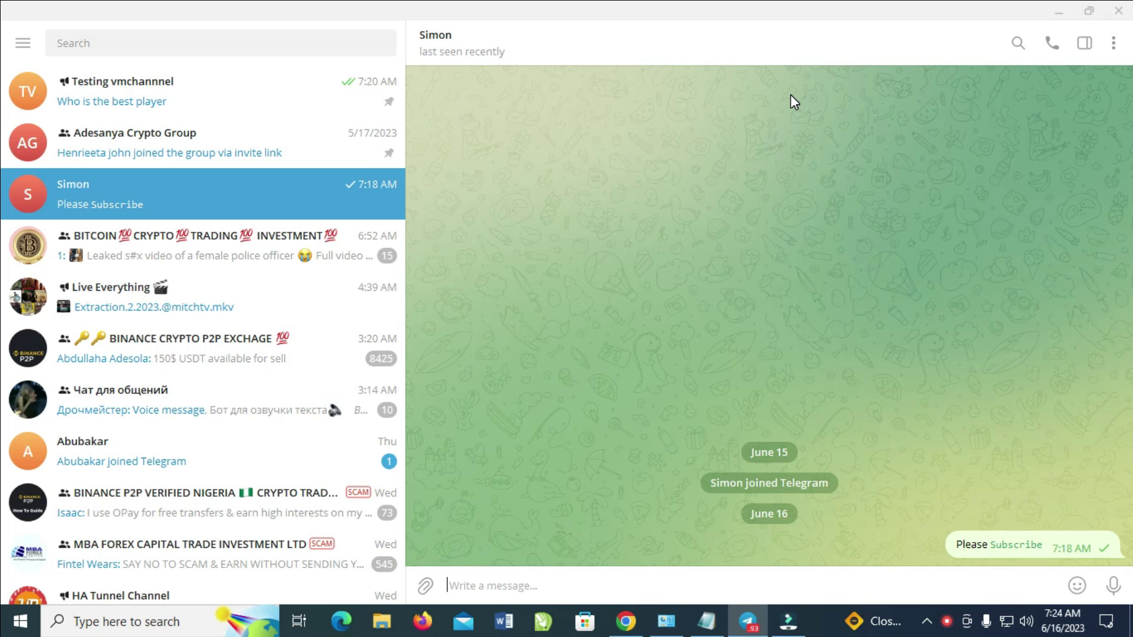
Reach the Folders page via the main menu and Settings.
click(23, 43)
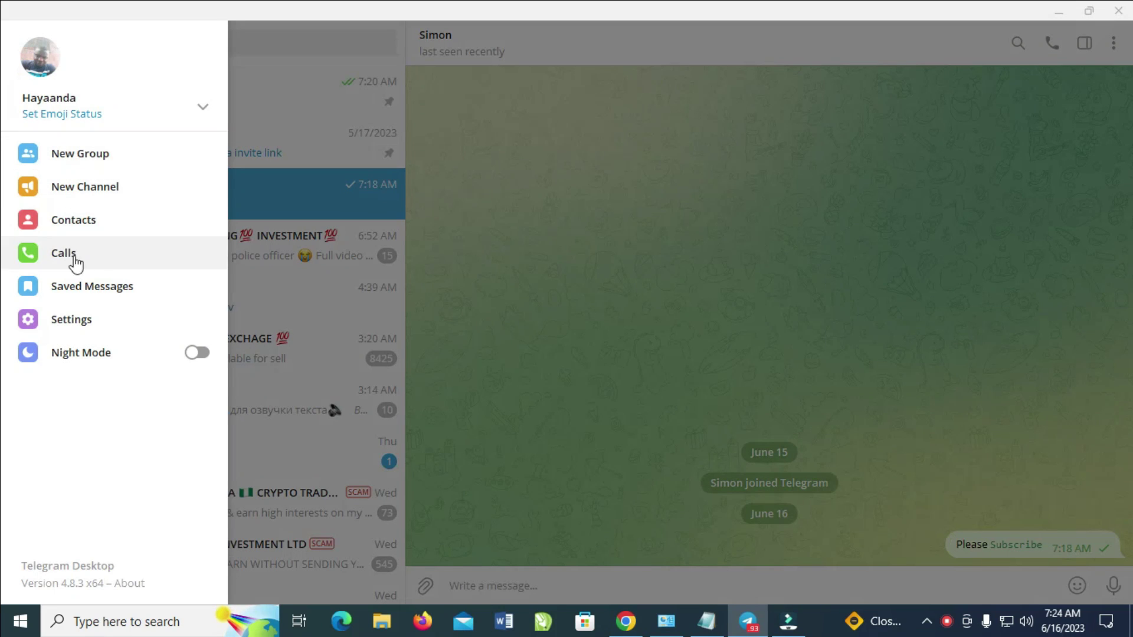
click(102, 333)
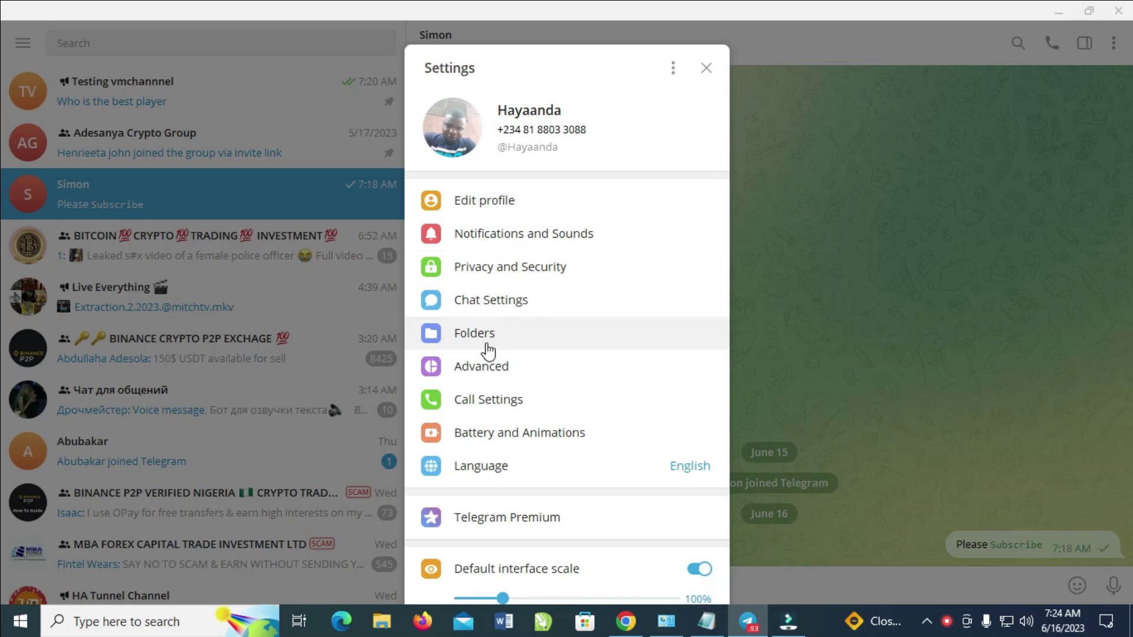
click(491, 337)
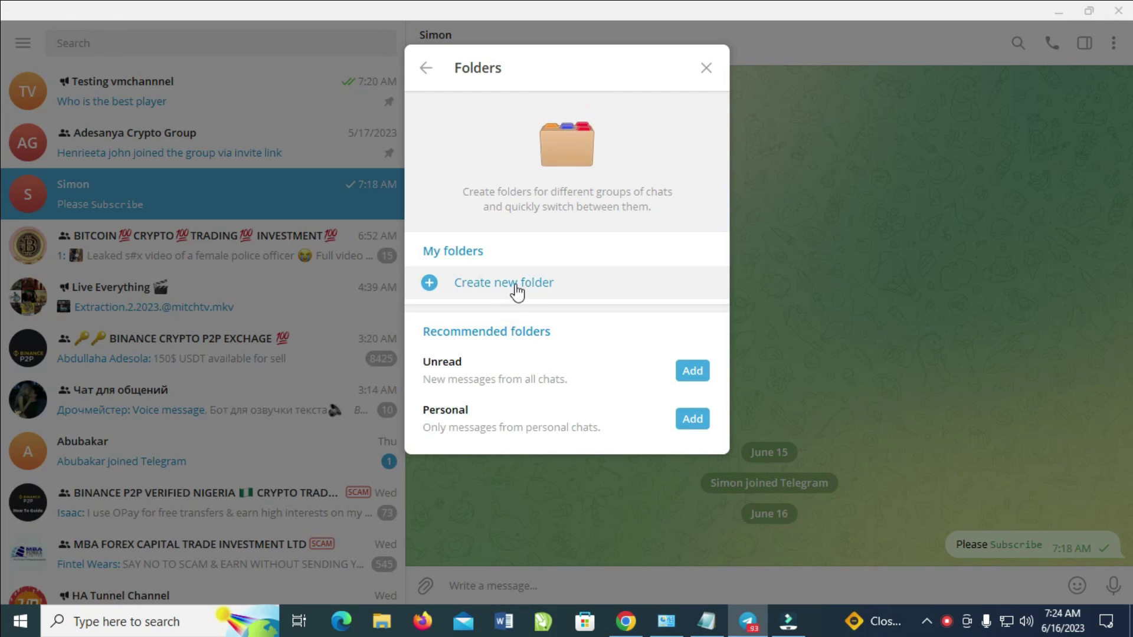
Begin a new chat folder to be named NBF MEMBERS.
click(517, 291)
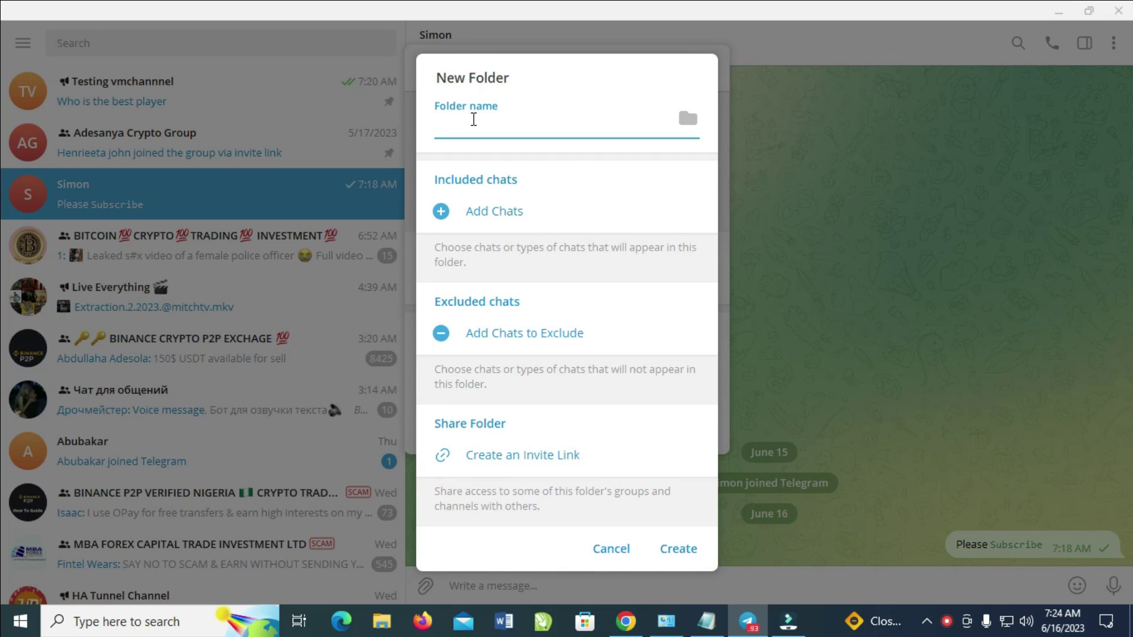
text(NBF MEMBERS)
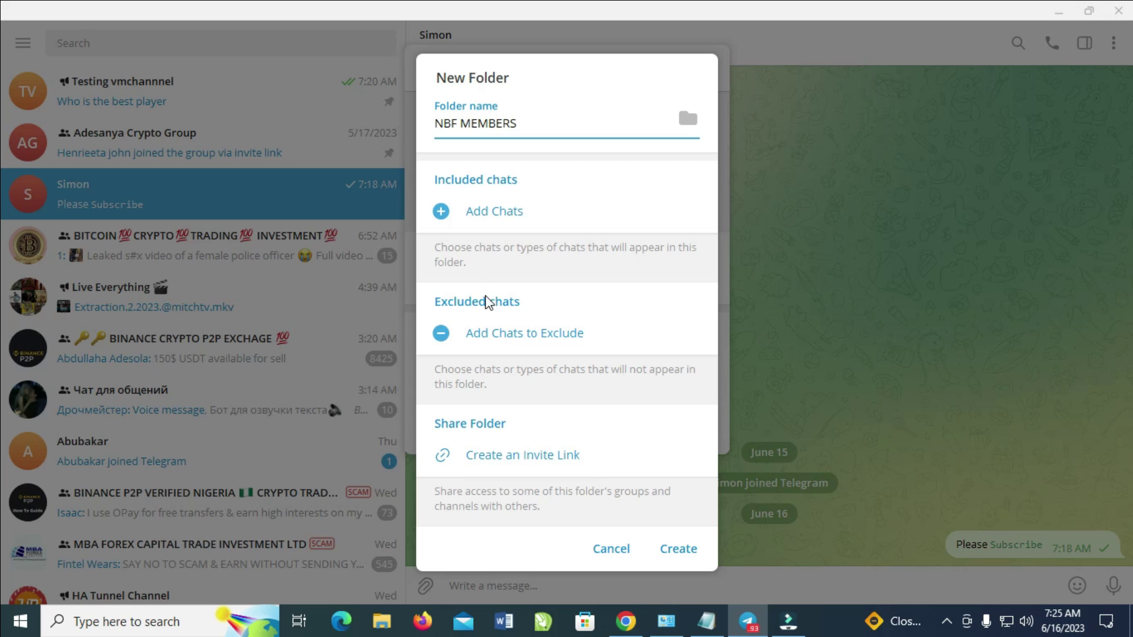
Include the Simon and Adesanya Crypto Group chats in the folder and save the selection.
click(449, 213)
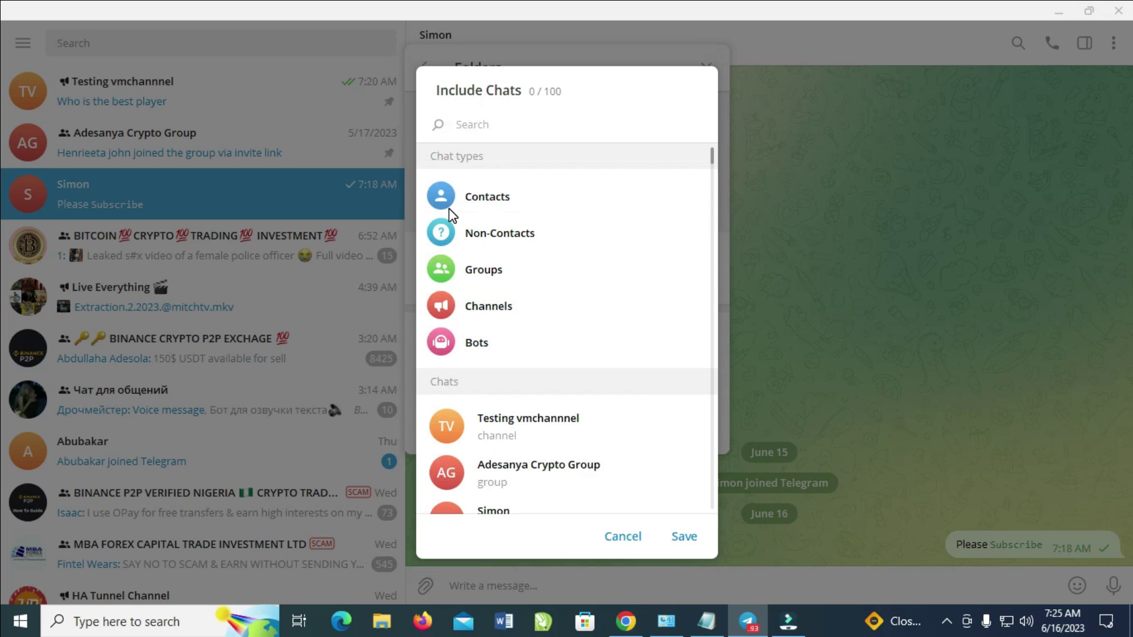
scroll(518, 271, down, 1)
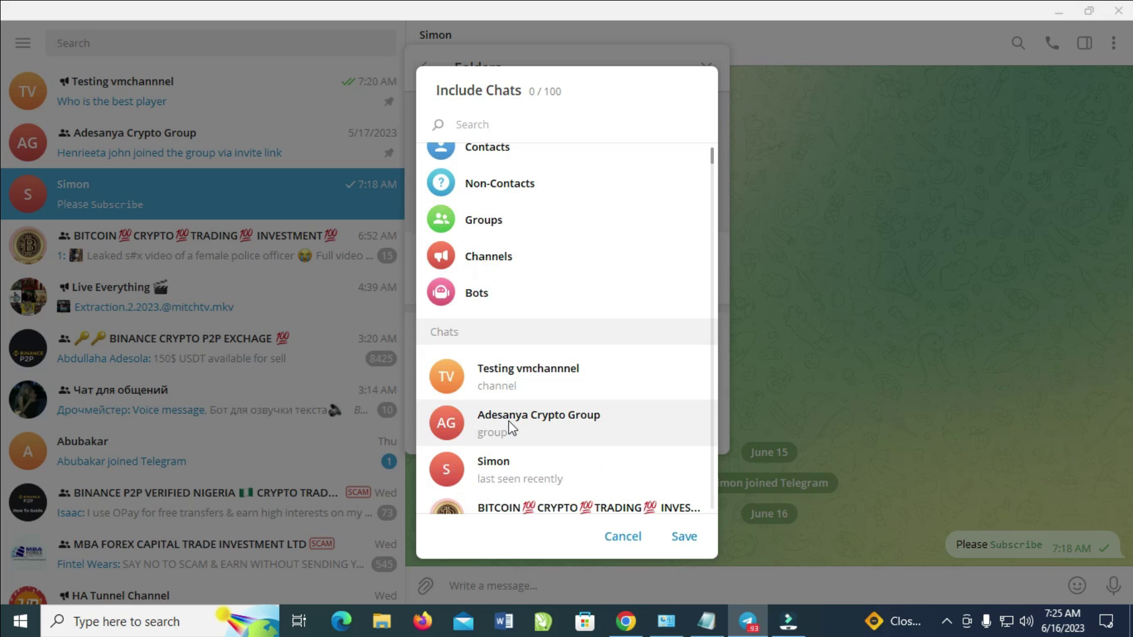
click(527, 469)
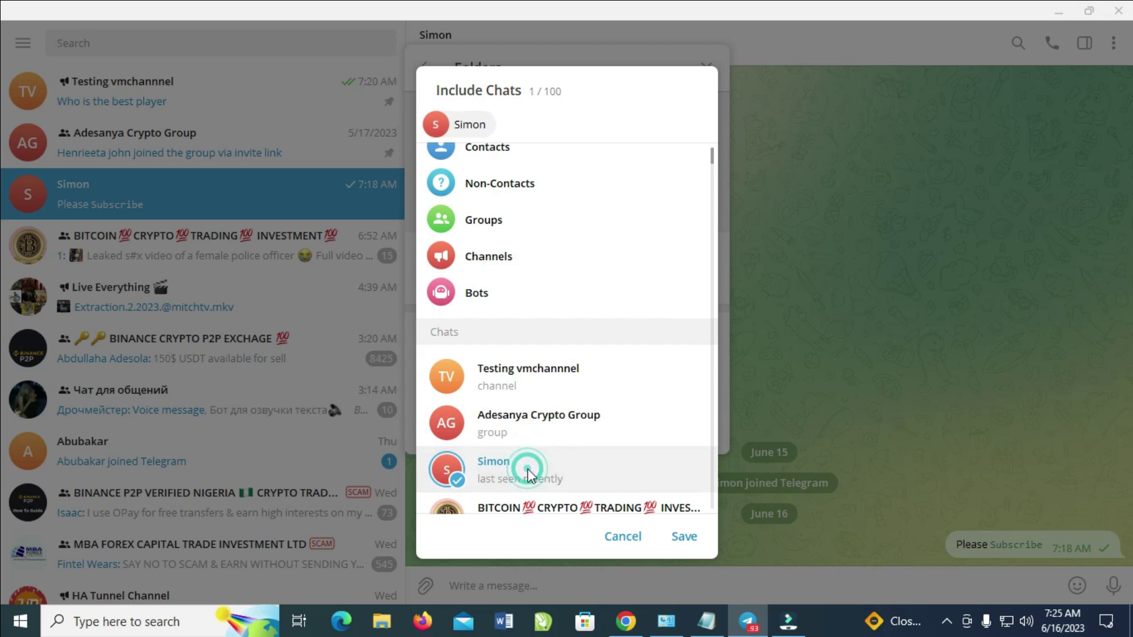
click(548, 426)
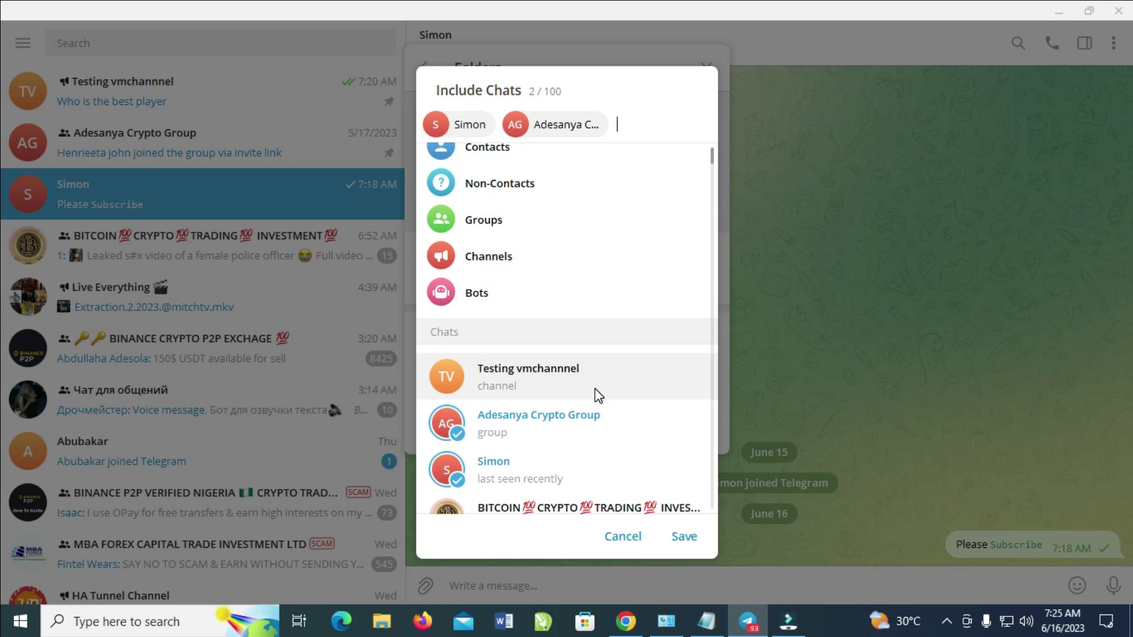
click(679, 536)
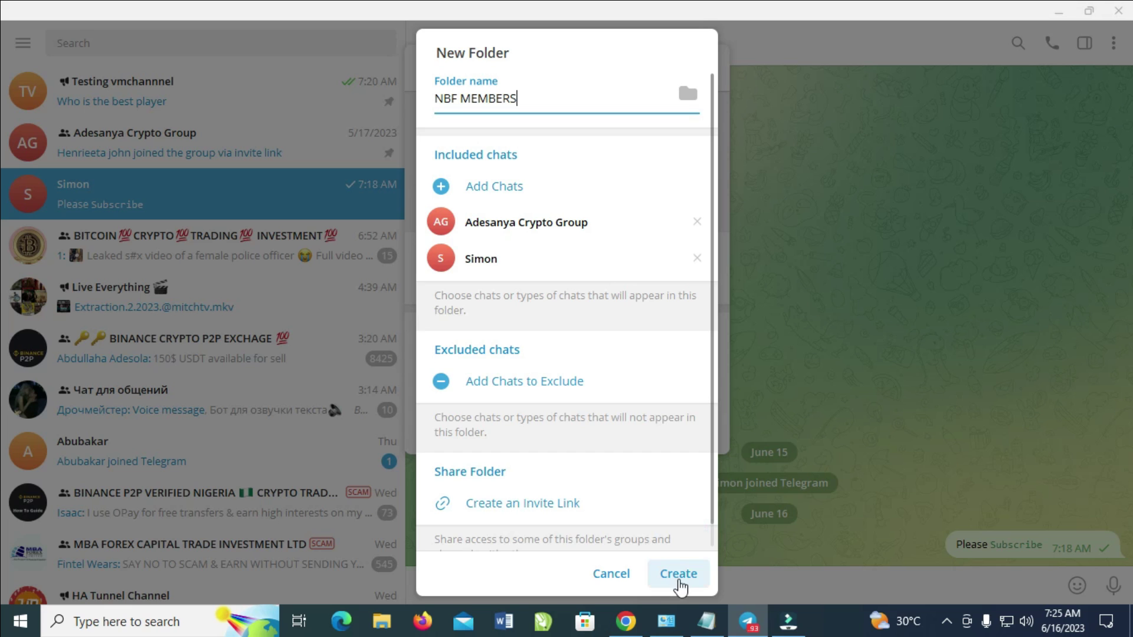
Create the NBF MEMBERS folder with its 2 chats.
click(677, 574)
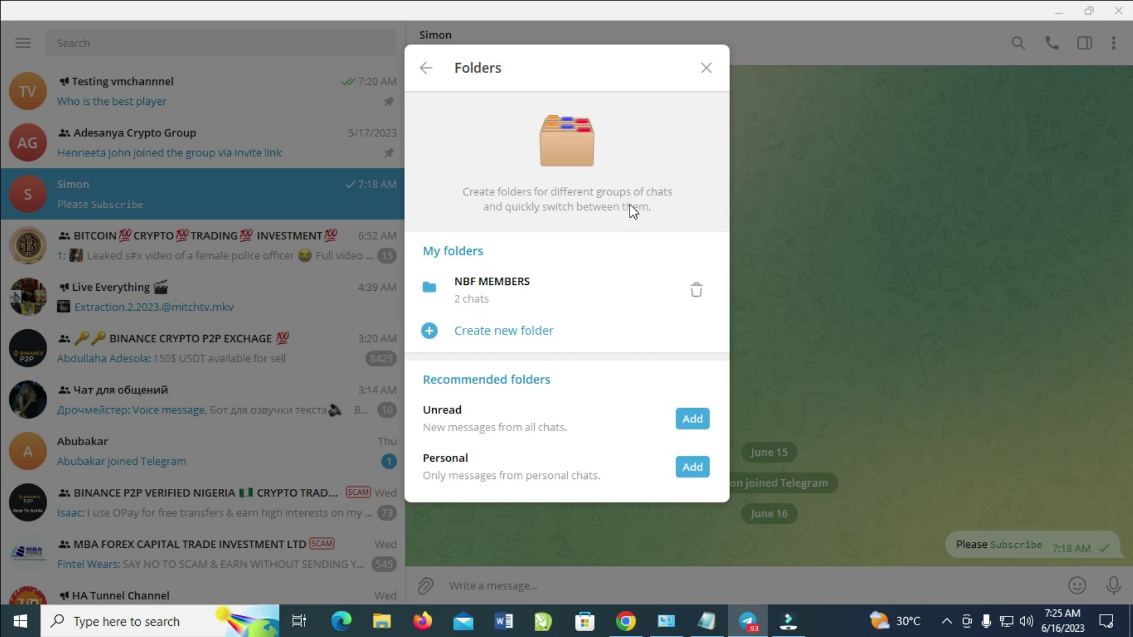
Close settings to return to the chat list showing All chats and NBF MEMBERS.
click(707, 67)
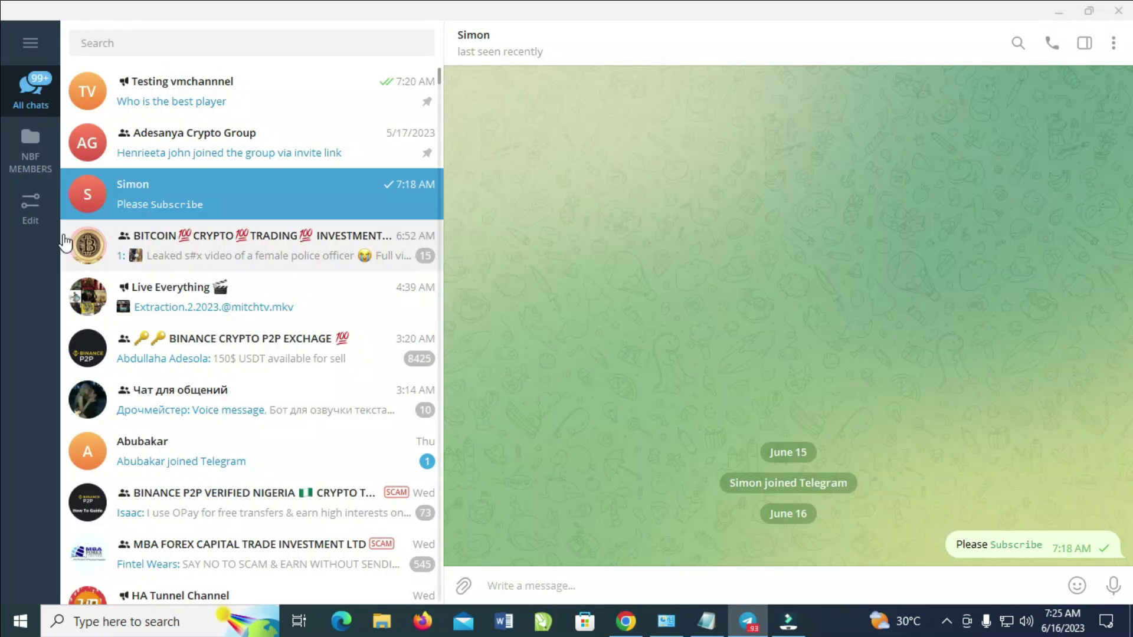